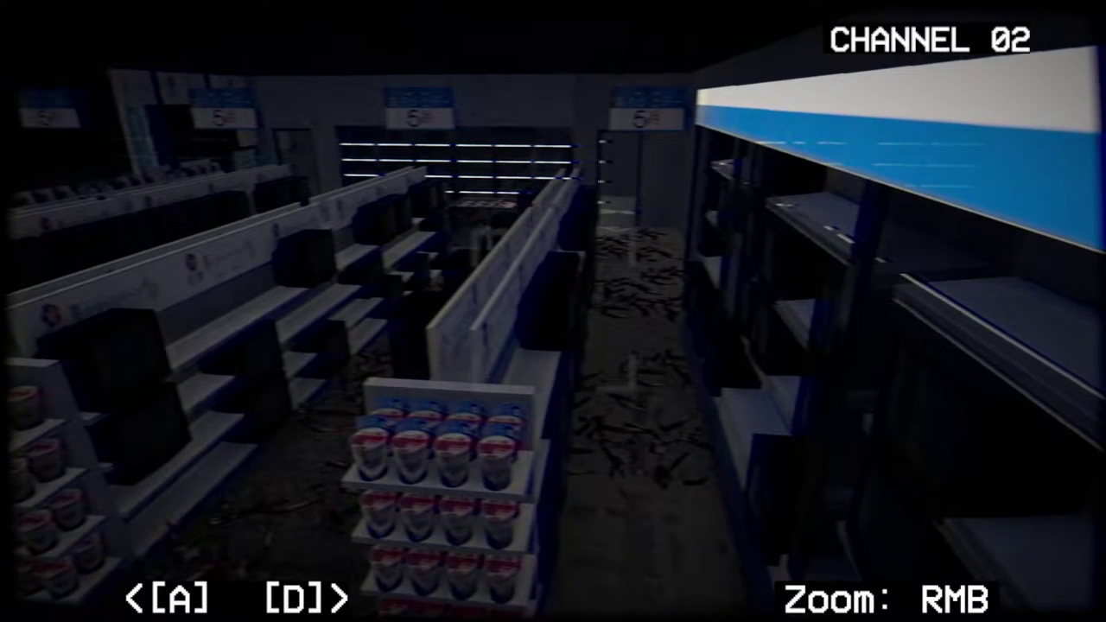
pyautogui.press('d')
pyautogui.press('a')
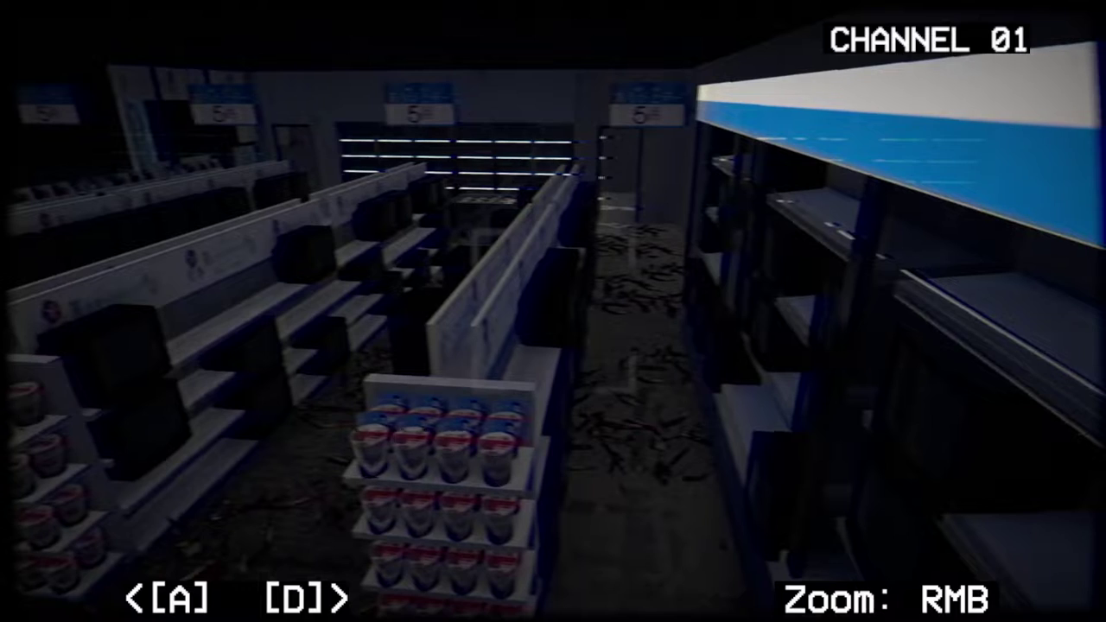
pyautogui.press('d')
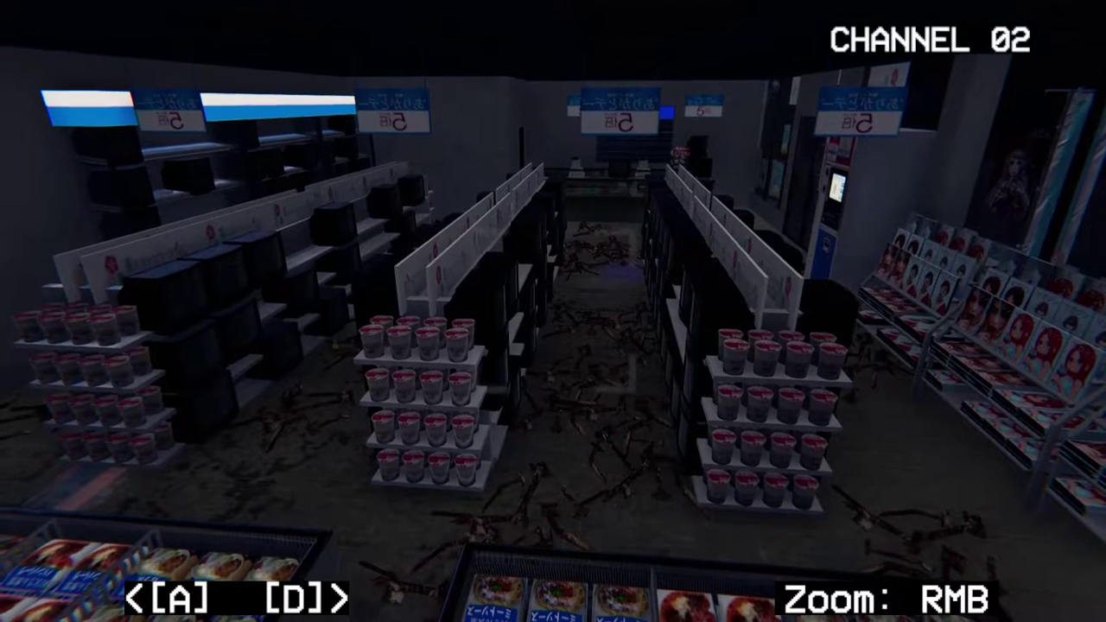
pyautogui.press('a')
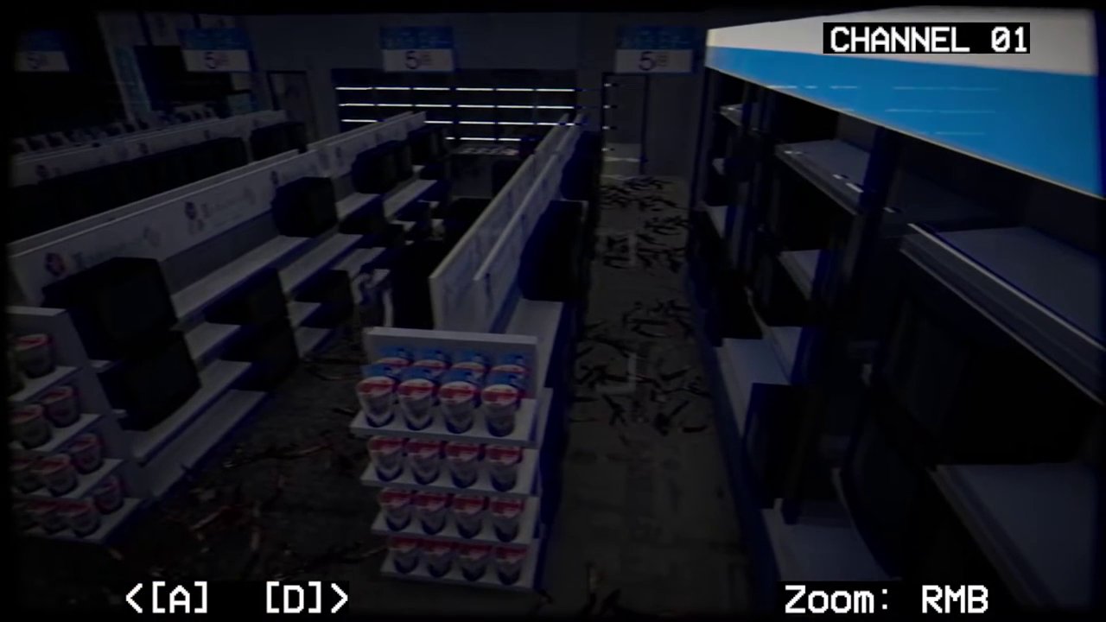
pyautogui.press('a')
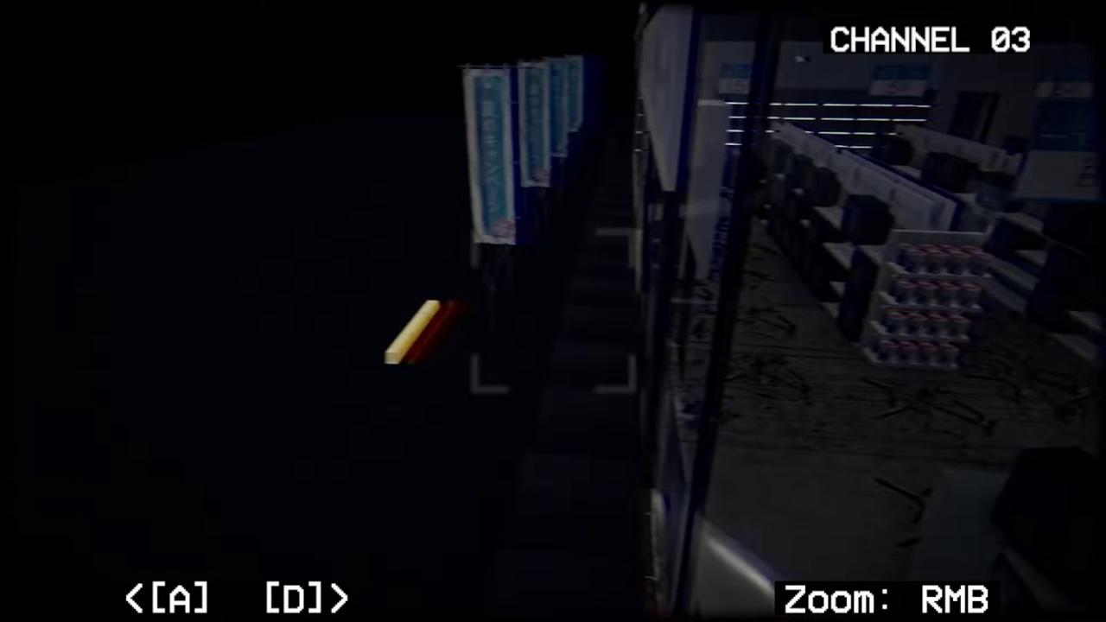
pyautogui.press('d')
pyautogui.press('d')
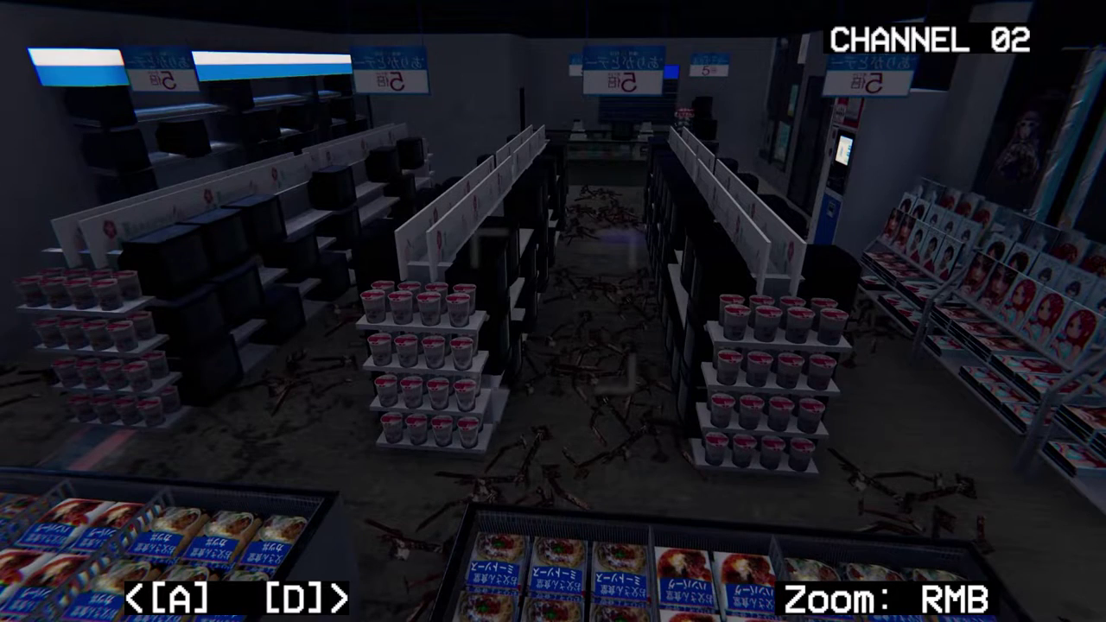
pyautogui.press('a')
pyautogui.press('d')
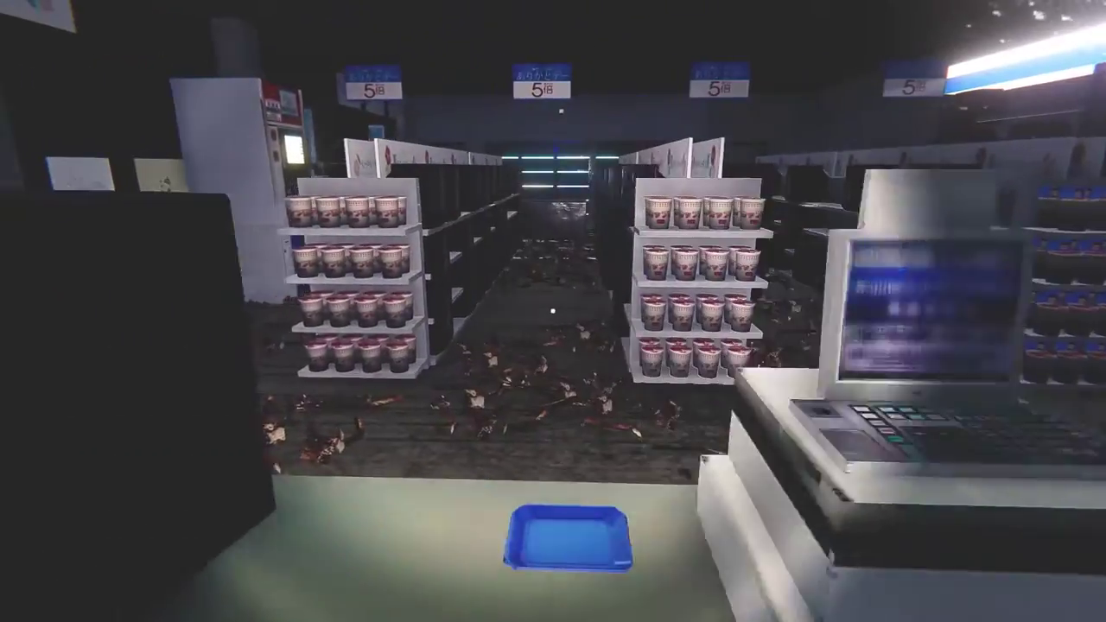
pyautogui.moveTo(553, 311); pyautogui.dragTo(553, 311)
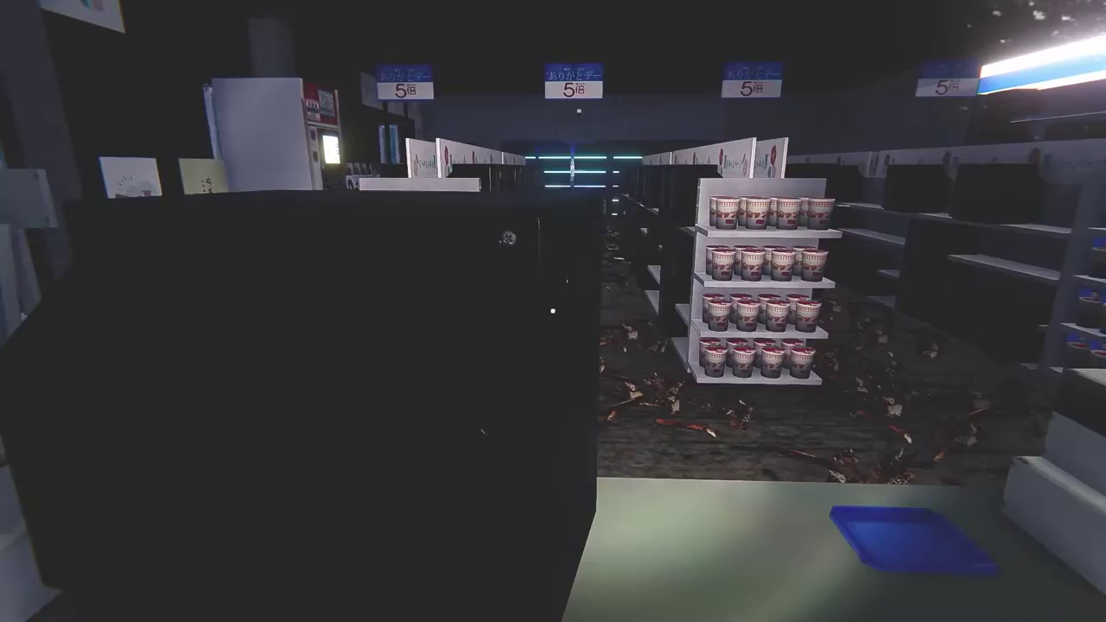
pyautogui.press('w')
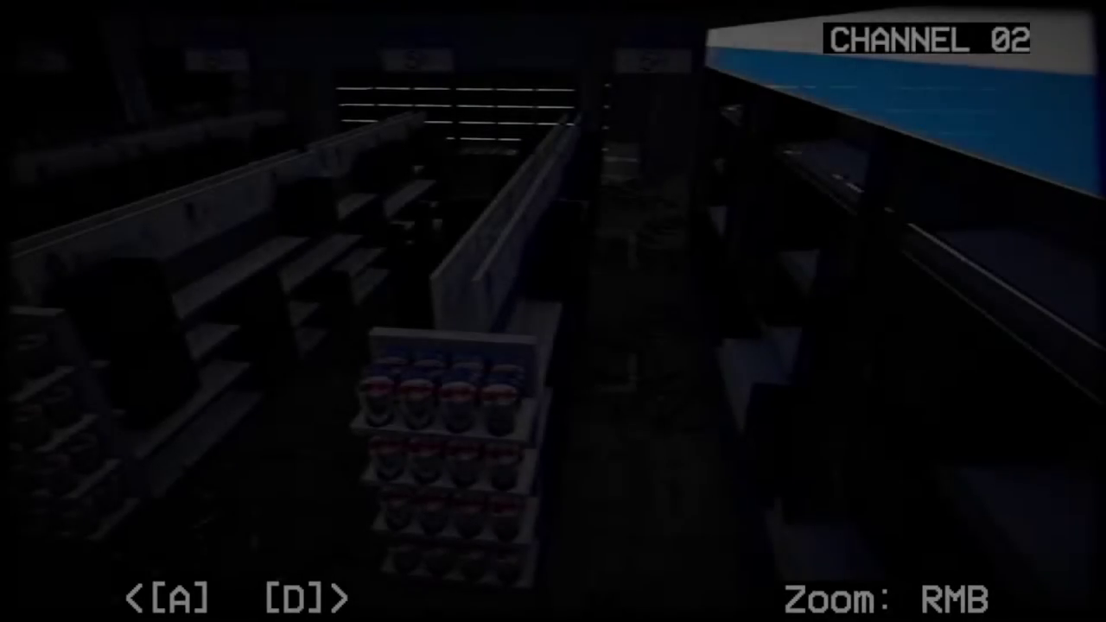
pyautogui.press('d')
pyautogui.press('a')
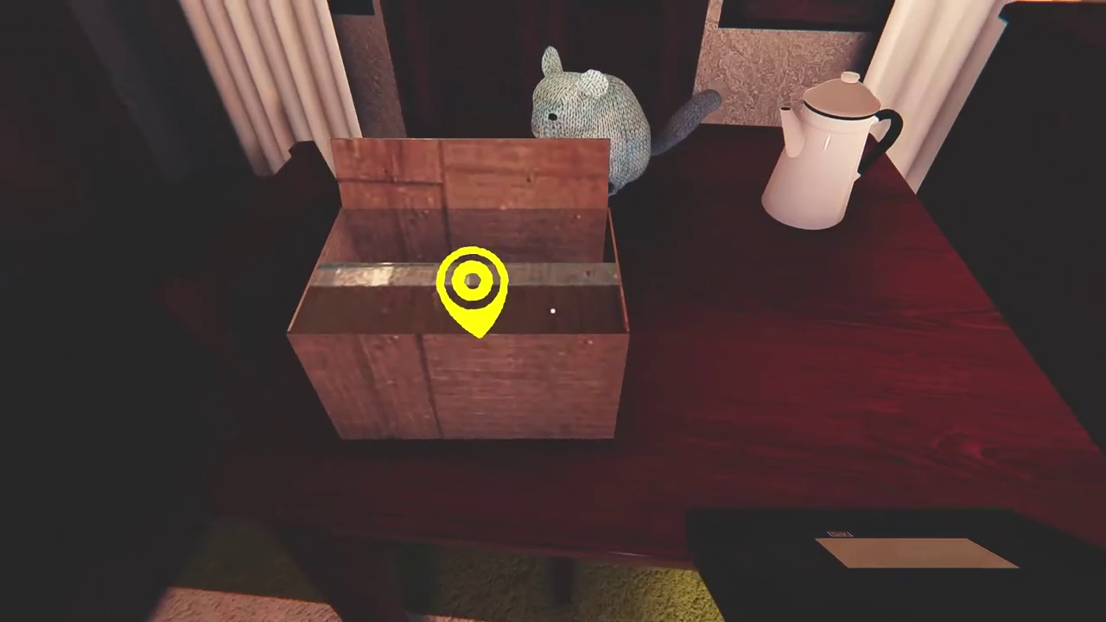
pyautogui.click(552, 311)
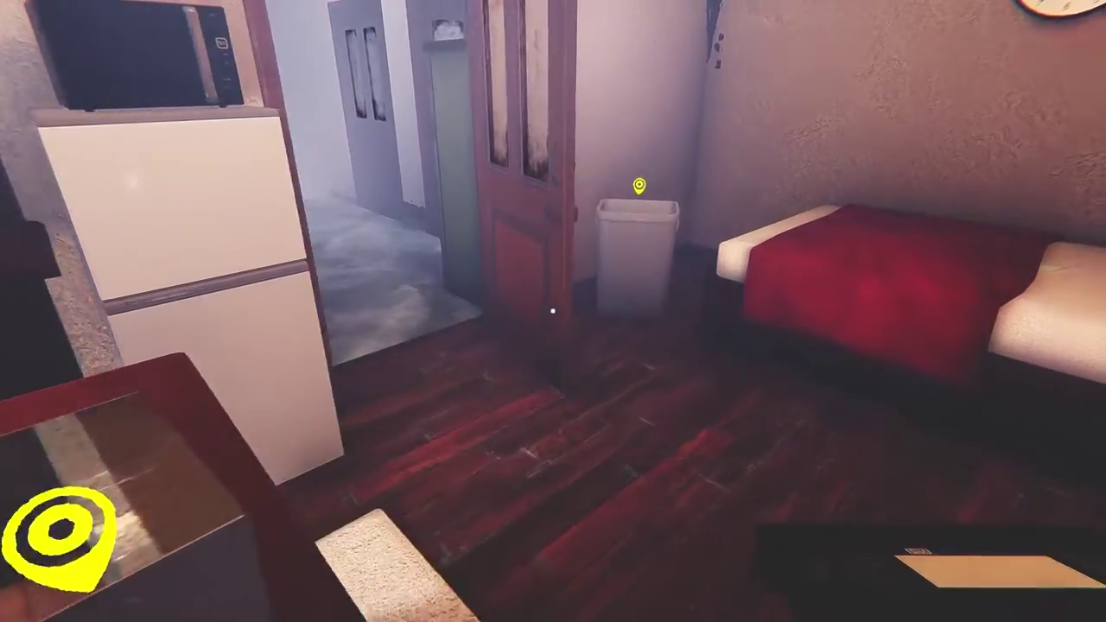
pyautogui.press('w')
pyautogui.click(552, 311)
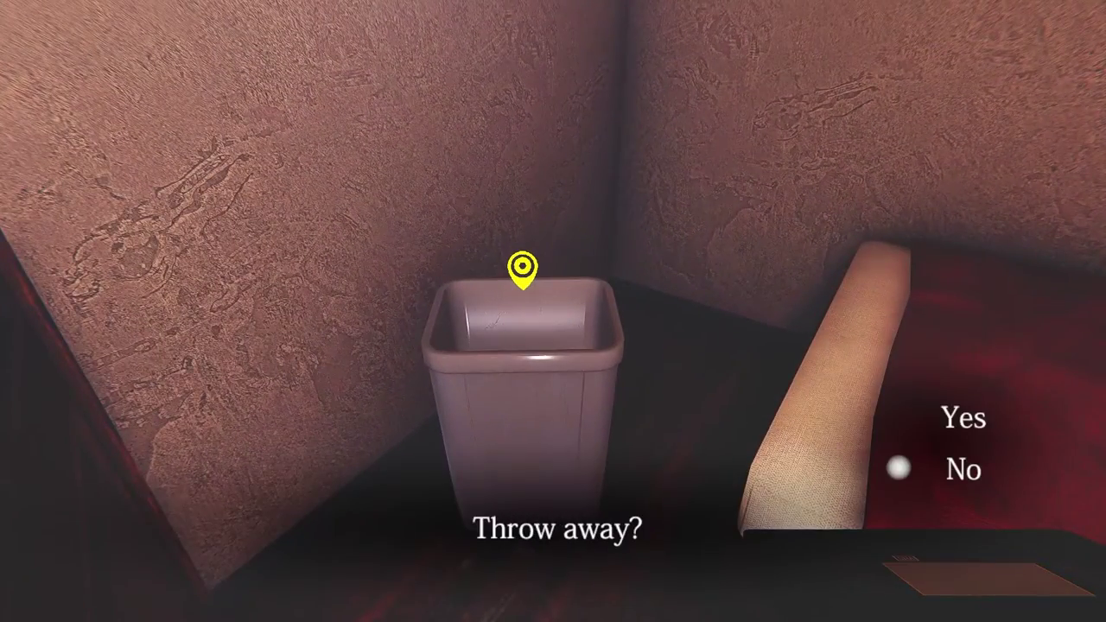
pyautogui.press('Return')
pyautogui.moveTo(552, 311); pyautogui.dragTo(552, 311)
pyautogui.press('s')
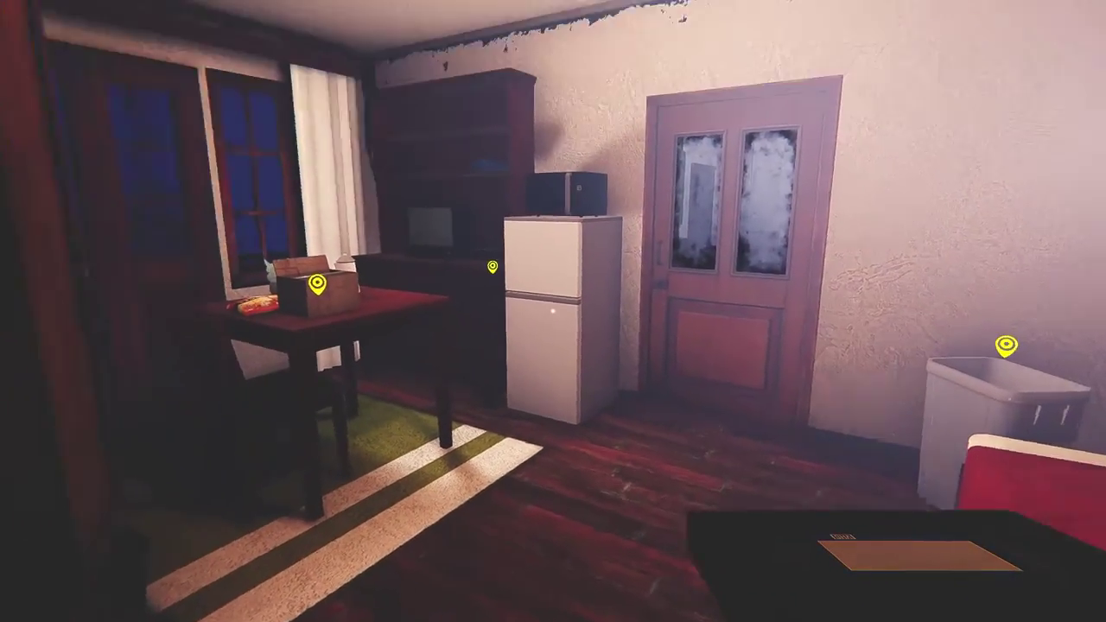
pyautogui.press('s')
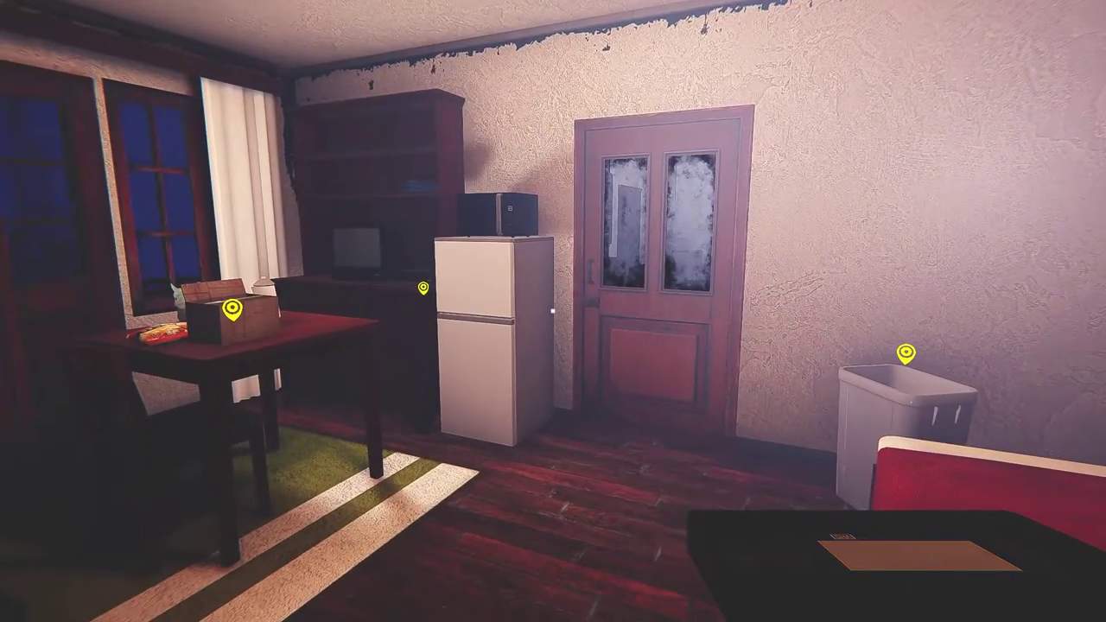